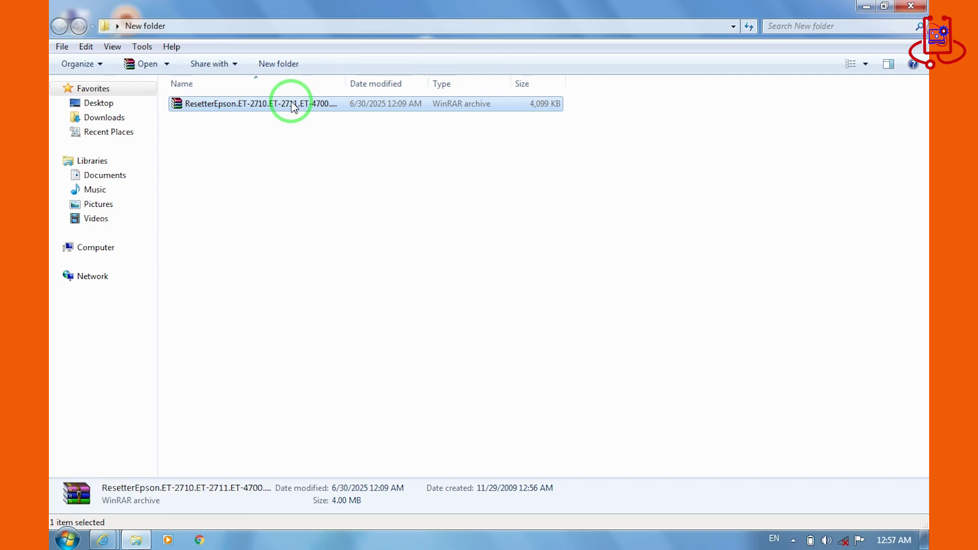
# Step: Extract the ResetterEpson archive into its own folder at the default destination path
pyautogui.rightClick(292, 105)
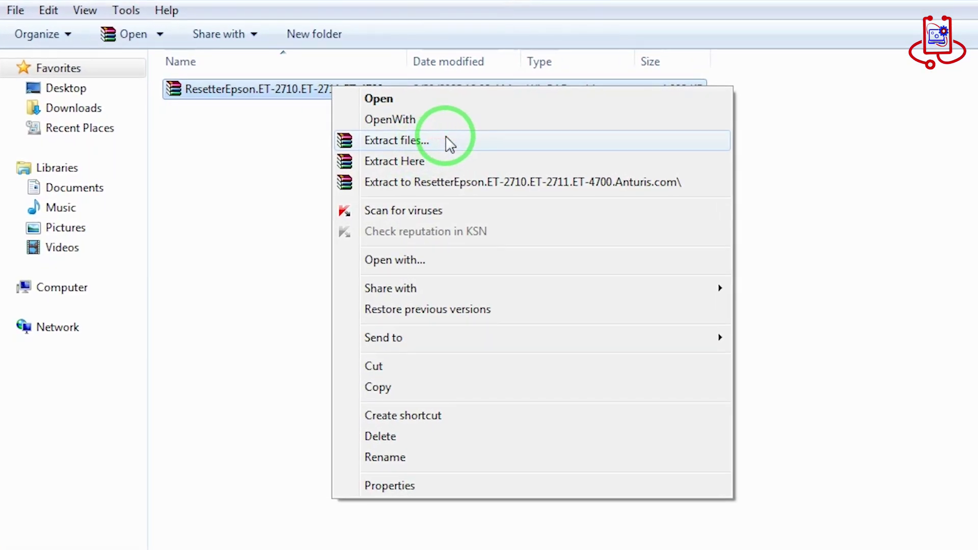
pyautogui.click(393, 143)
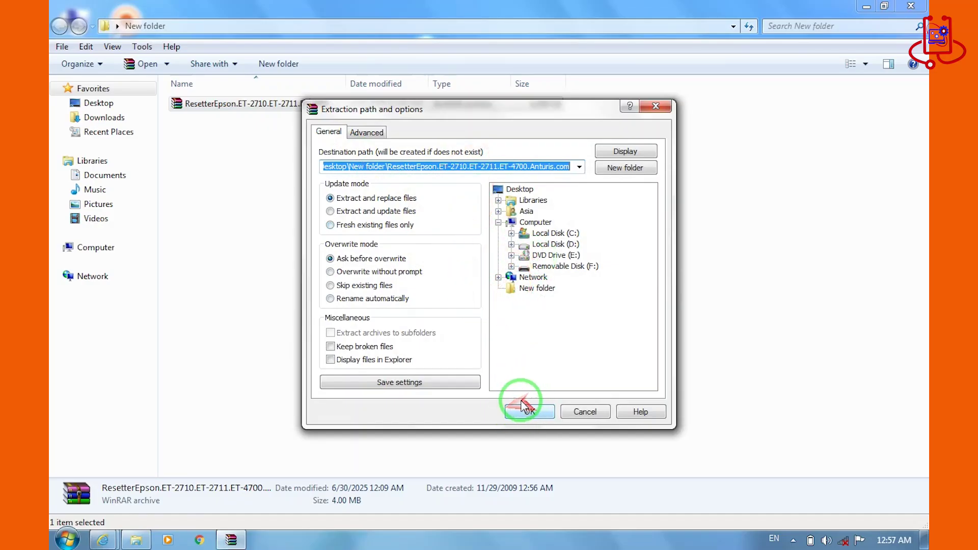
pyautogui.click(528, 410)
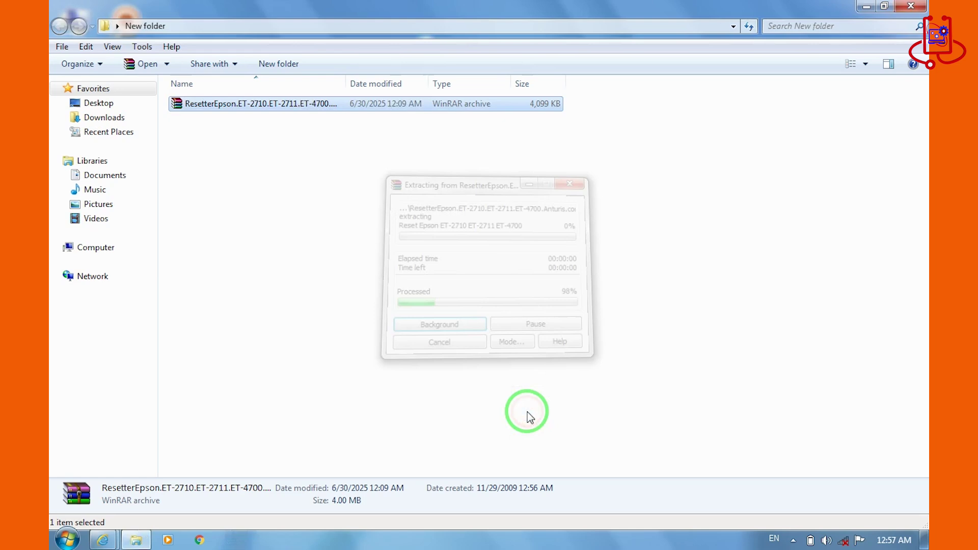
# Step: Open the extracted ResetterEpson folder through to the Reset Epson ET-2710 ET-2711 ET-4700 subfolder
pyautogui.click(479, 312)
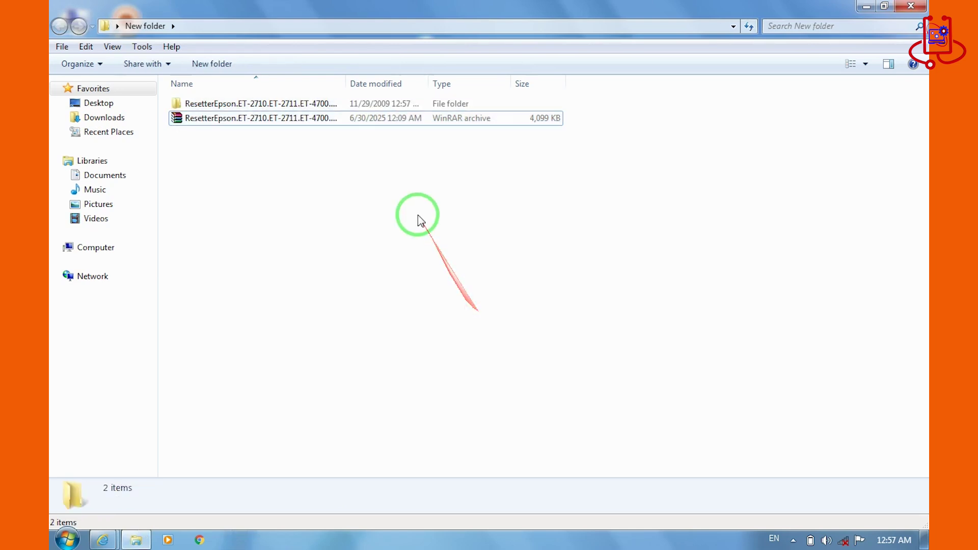
pyautogui.click(273, 104)
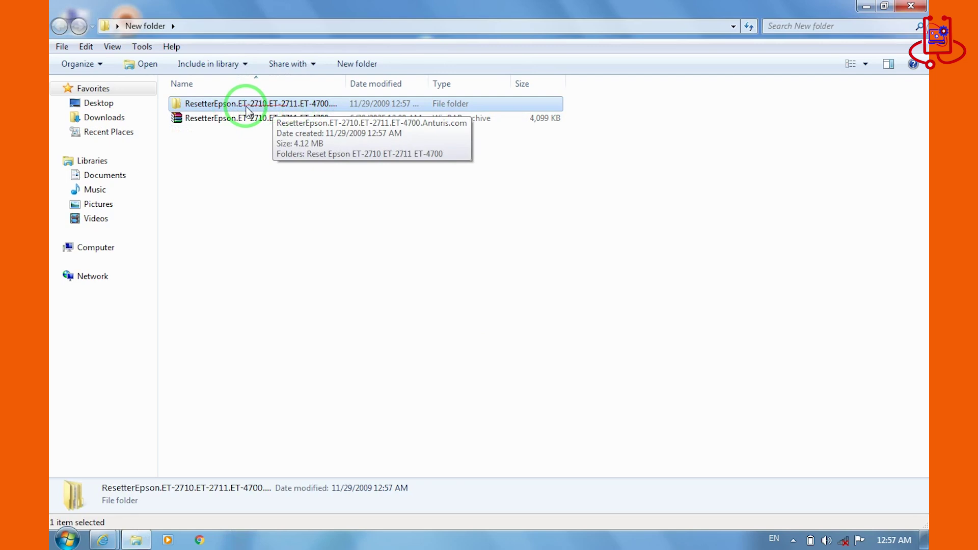
pyautogui.rightClick(274, 103)
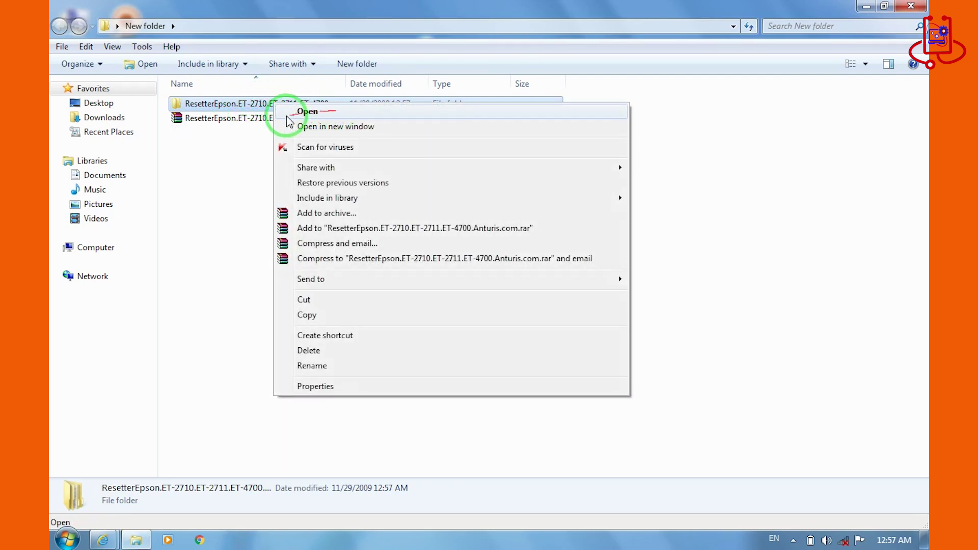
pyautogui.click(306, 114)
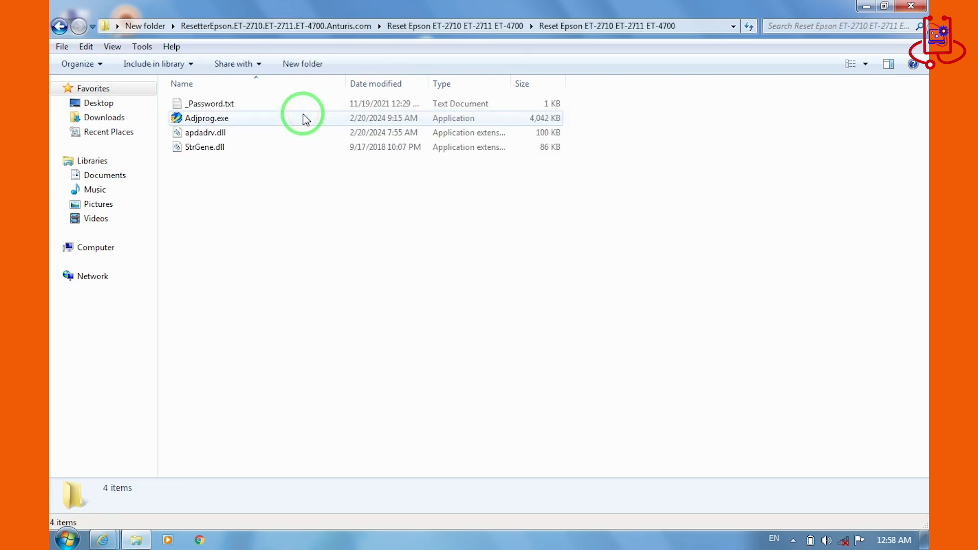
# Step: Select Adjprog.exe among the four extracted files
pyautogui.click(281, 170)
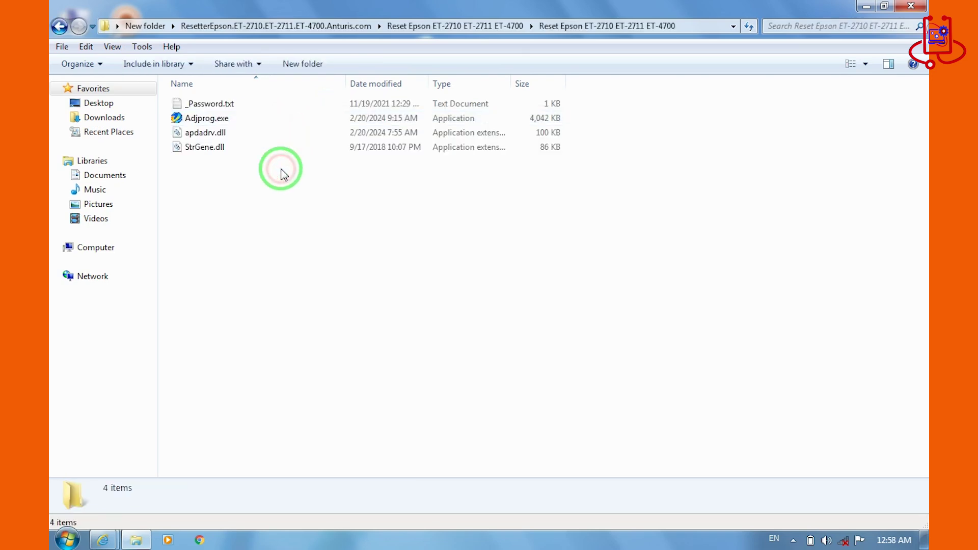
pyautogui.moveTo(270, 170); pyautogui.dragTo(236, 102)
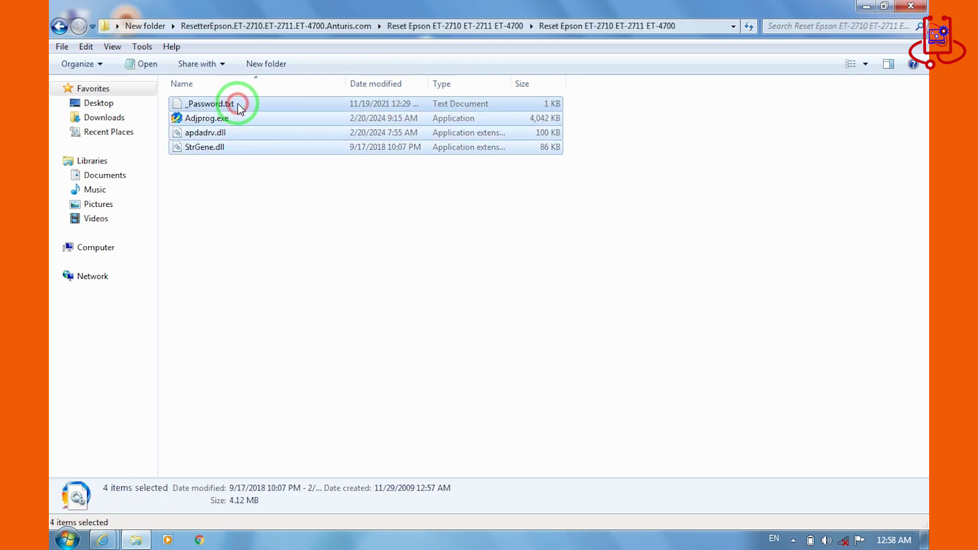
pyautogui.click(241, 168)
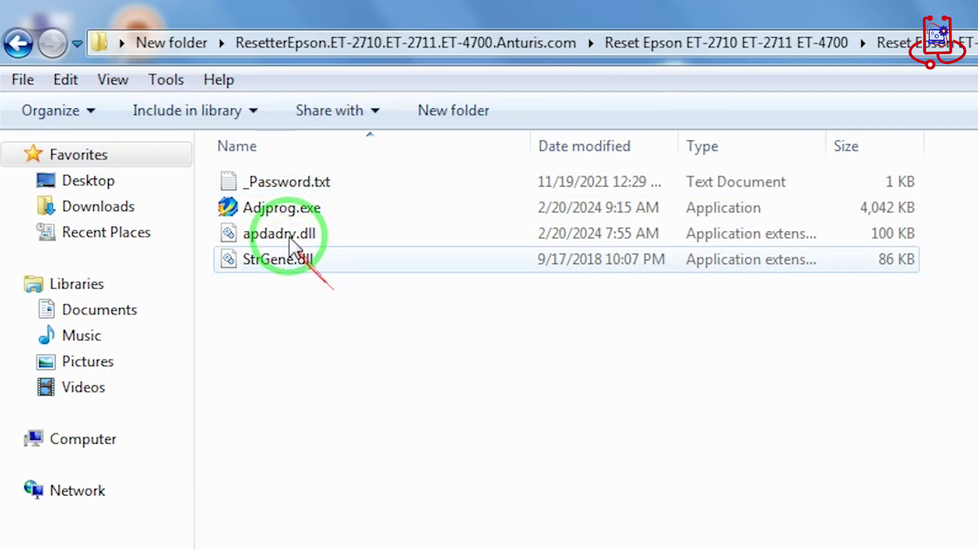
pyautogui.click(204, 120)
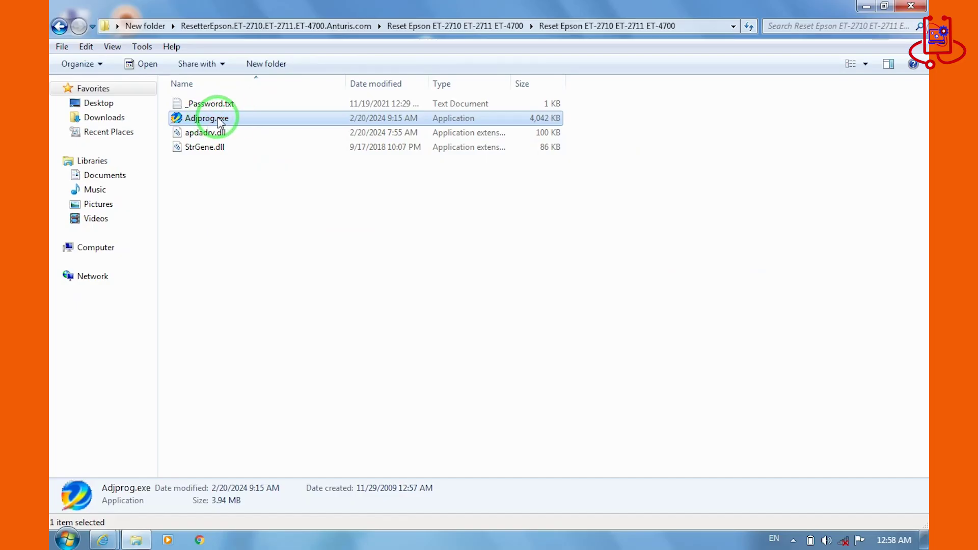
# Step: Launch Adjprog.exe so it asks for a startup password, then select _Password.txt
pyautogui.rightClick(218, 120)
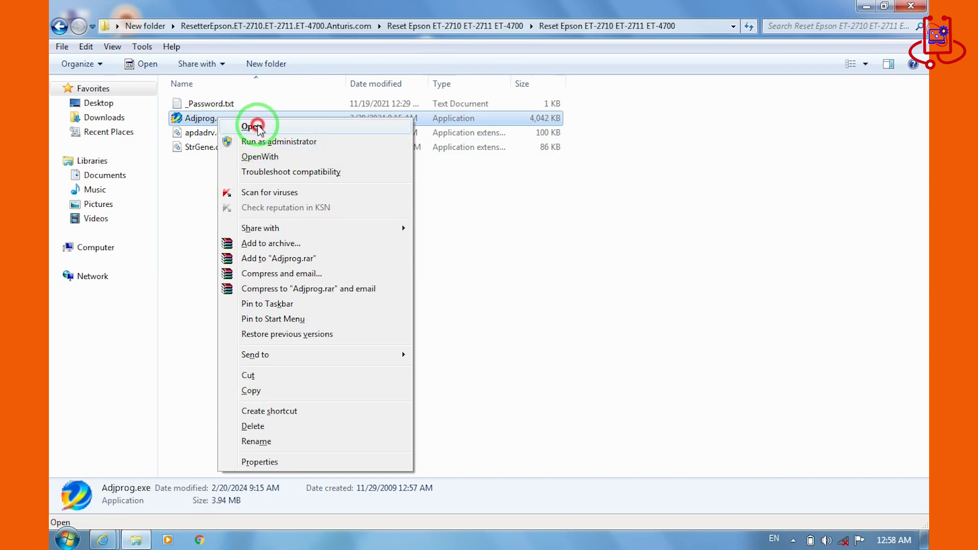
pyautogui.click(258, 127)
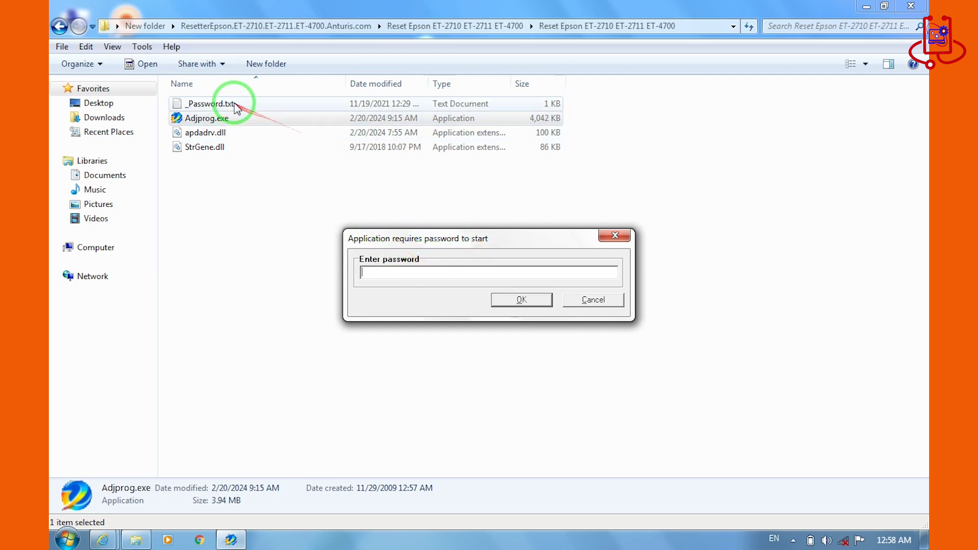
pyautogui.click(188, 104)
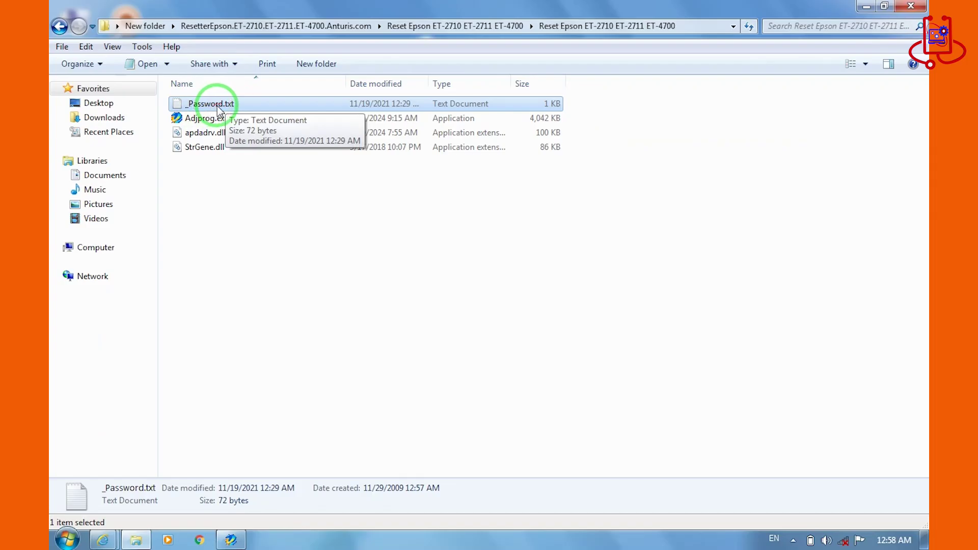
pyautogui.click(265, 168)
# Step: Open _Password.txt in Notepad and copy the password following 'Password :'
pyautogui.rightClick(218, 107)
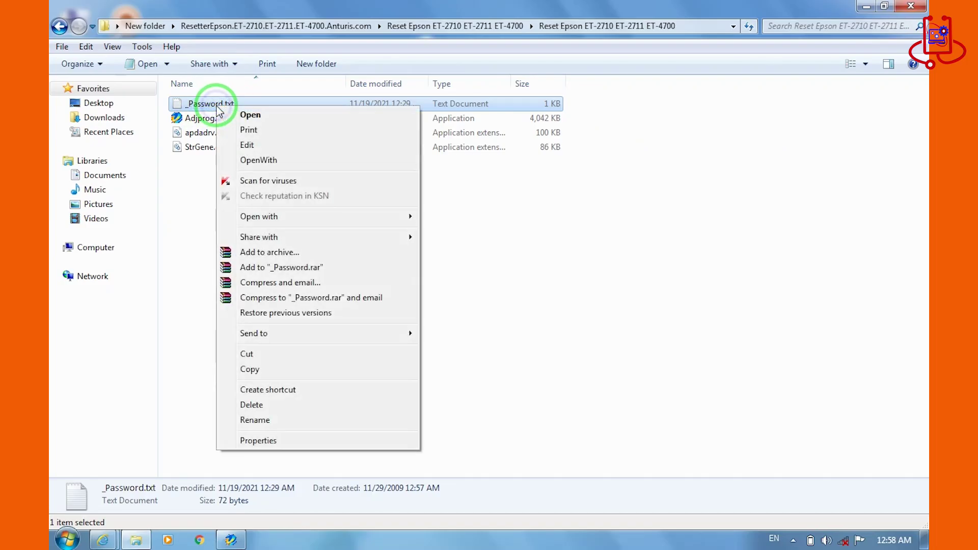
pyautogui.click(251, 117)
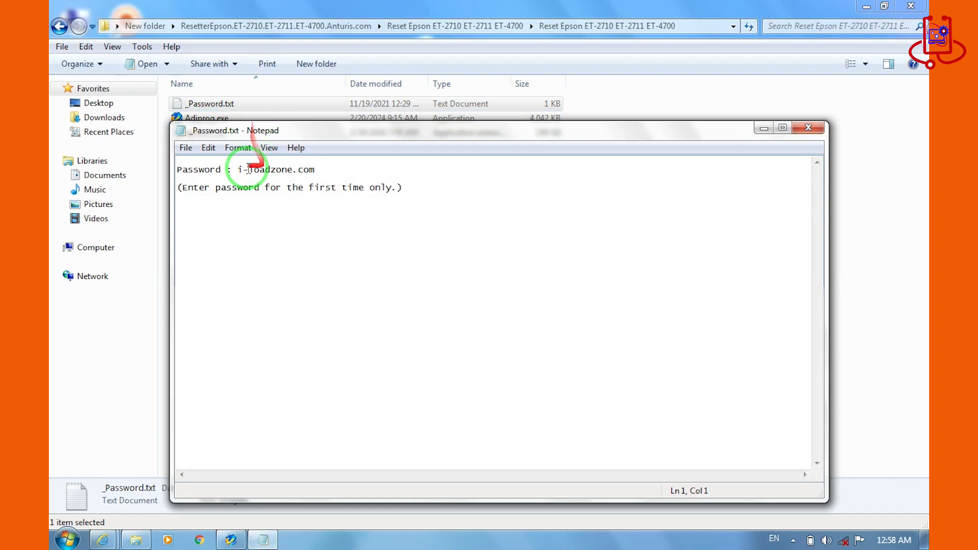
pyautogui.click(225, 170)
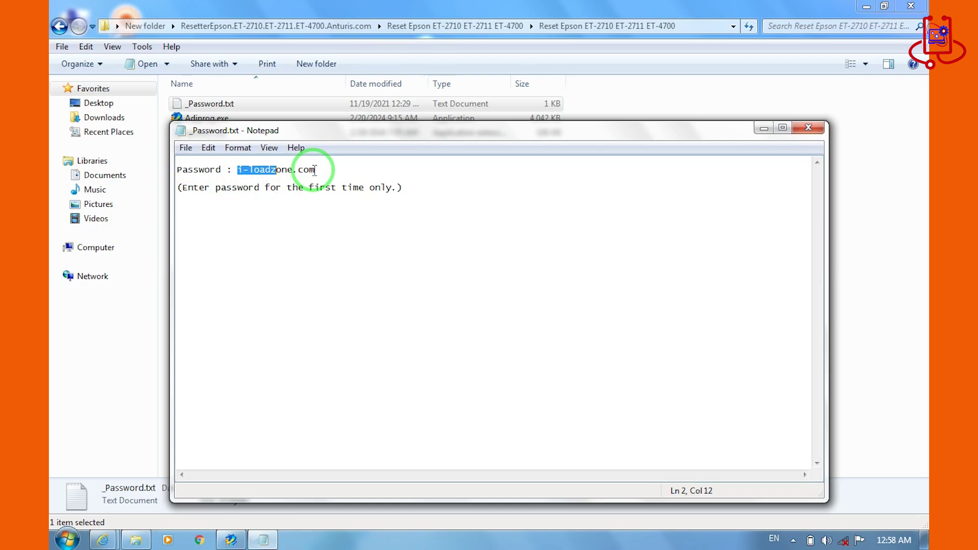
pyautogui.moveTo(314, 170); pyautogui.dragTo(240, 167)
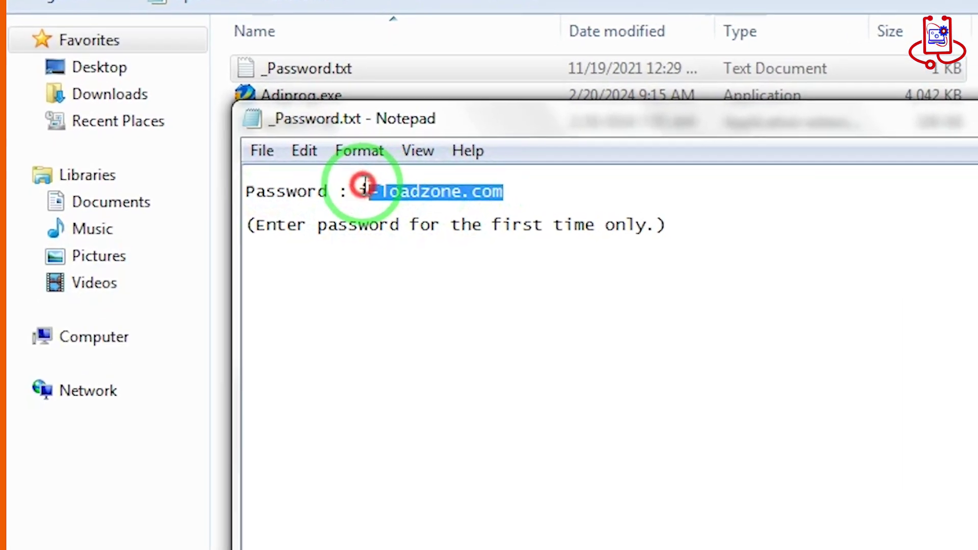
pyautogui.moveTo(365, 185); pyautogui.dragTo(362, 188)
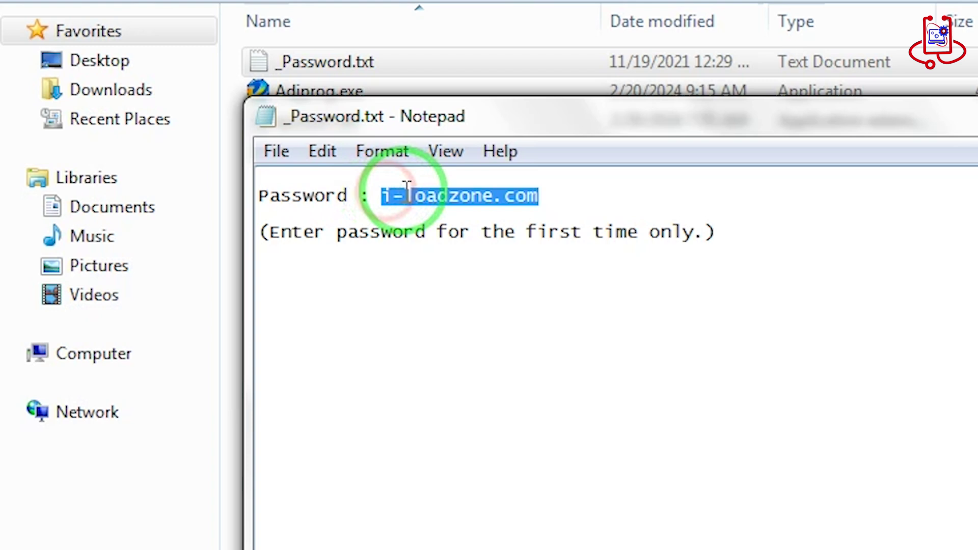
pyautogui.rightClick(429, 196)
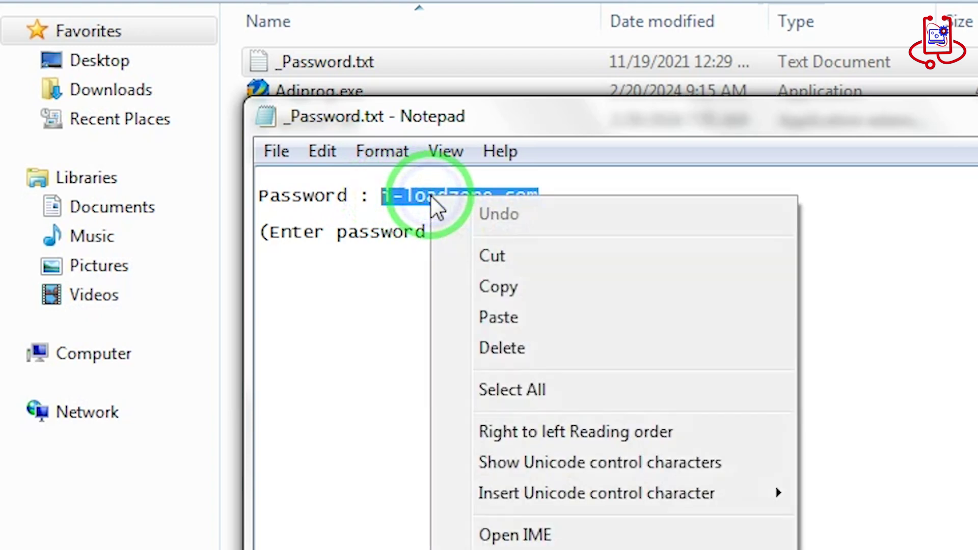
pyautogui.click(501, 286)
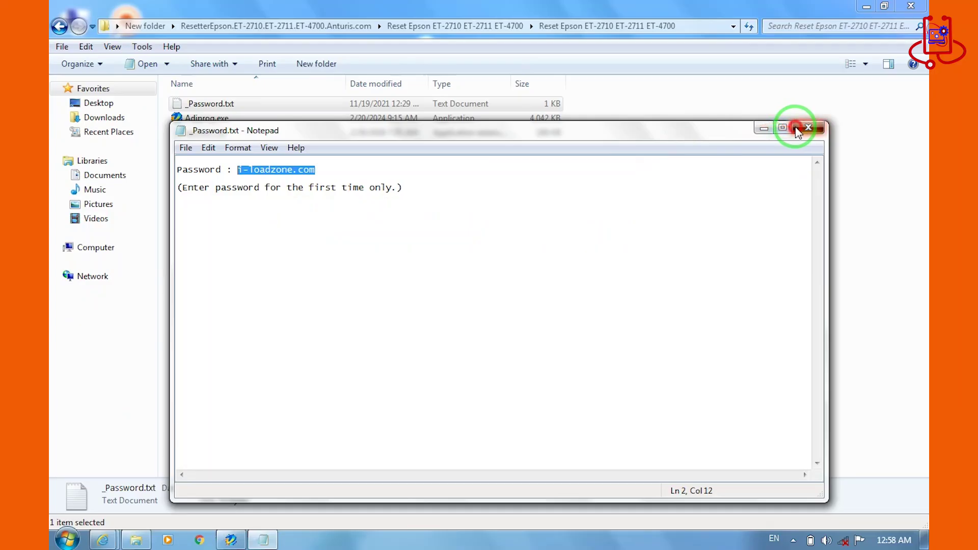
# Step: Close Notepad, paste the copied password into Adjprog's prompt and submit it
pyautogui.click(802, 128)
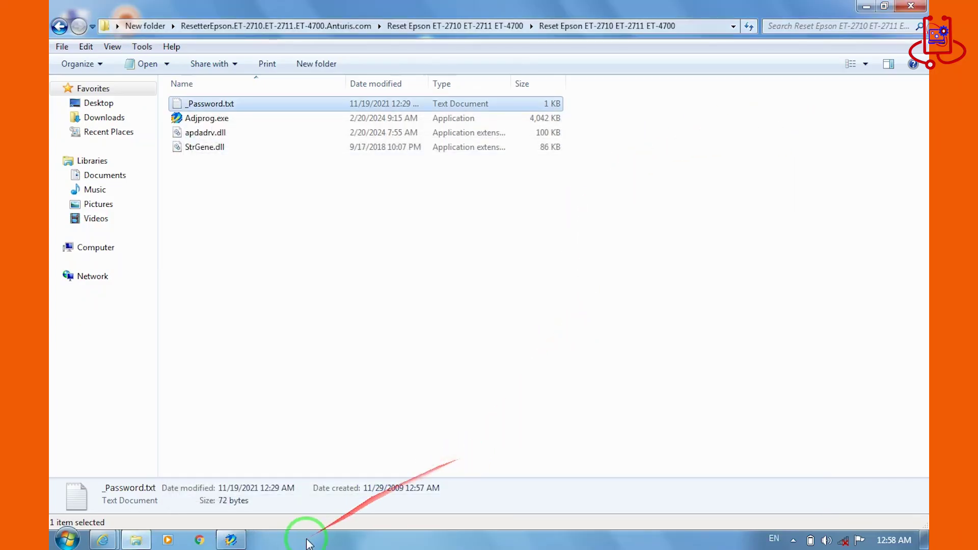
pyautogui.click(233, 539)
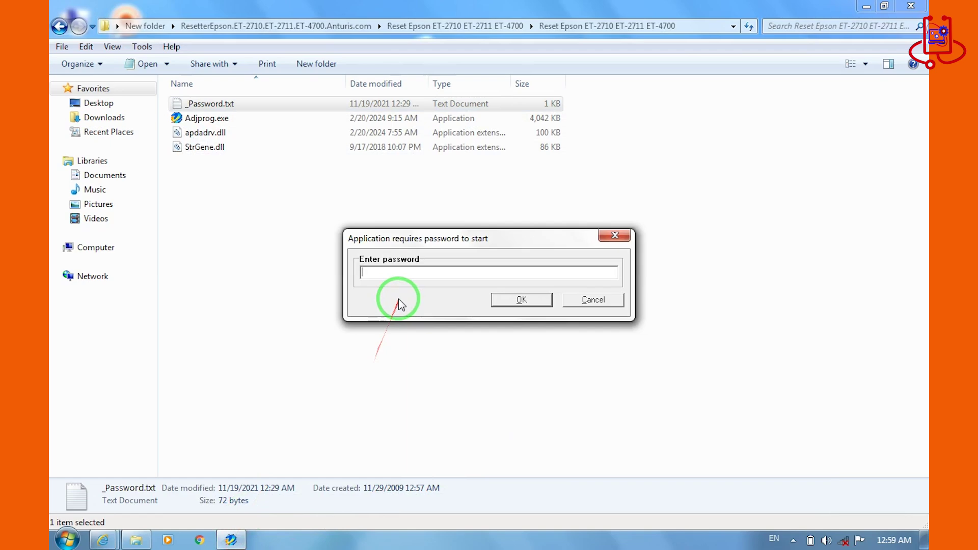
pyautogui.click(392, 275)
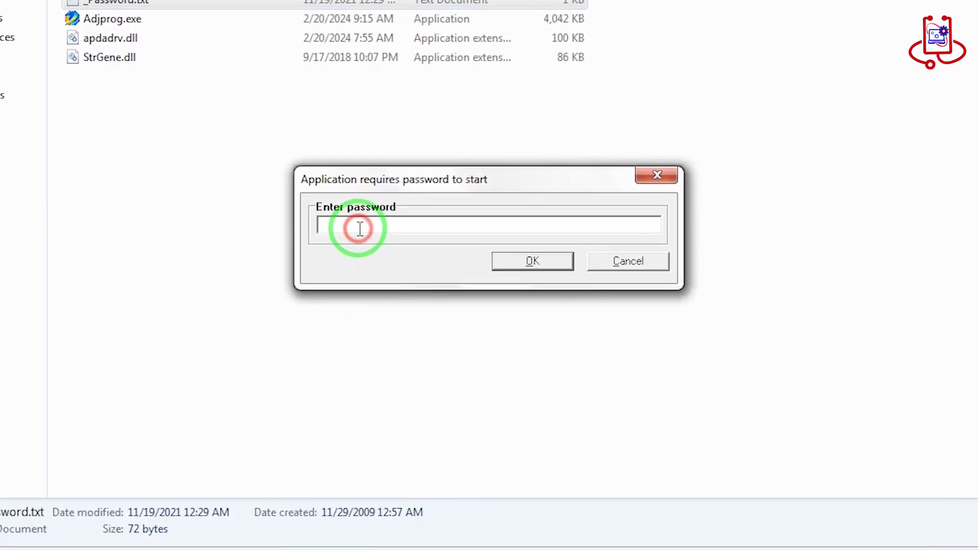
pyautogui.rightClick(359, 229)
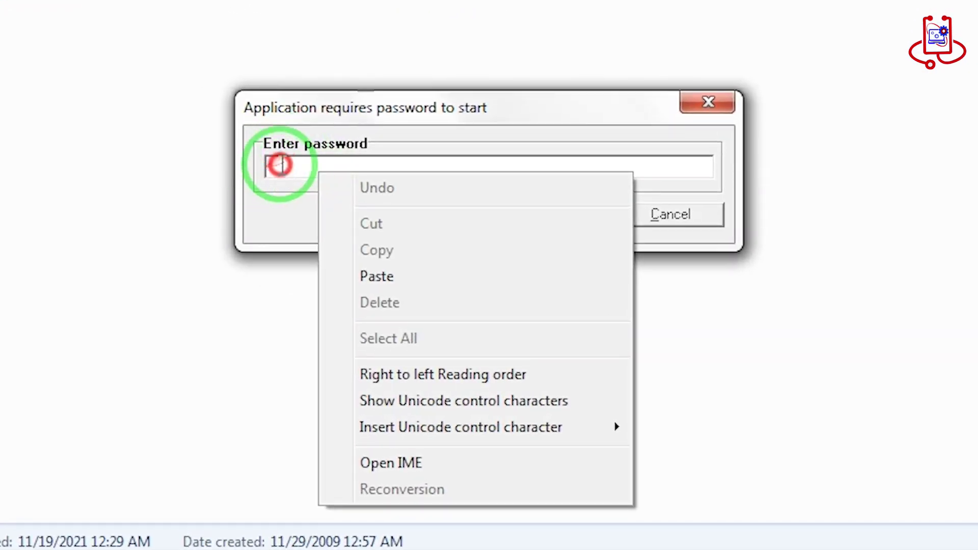
pyautogui.click(279, 164)
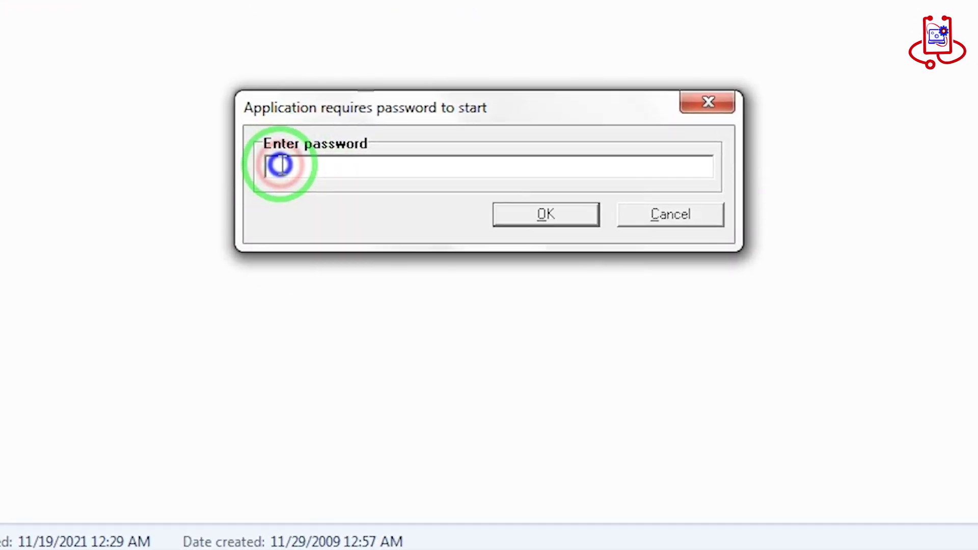
pyautogui.rightClick(279, 164)
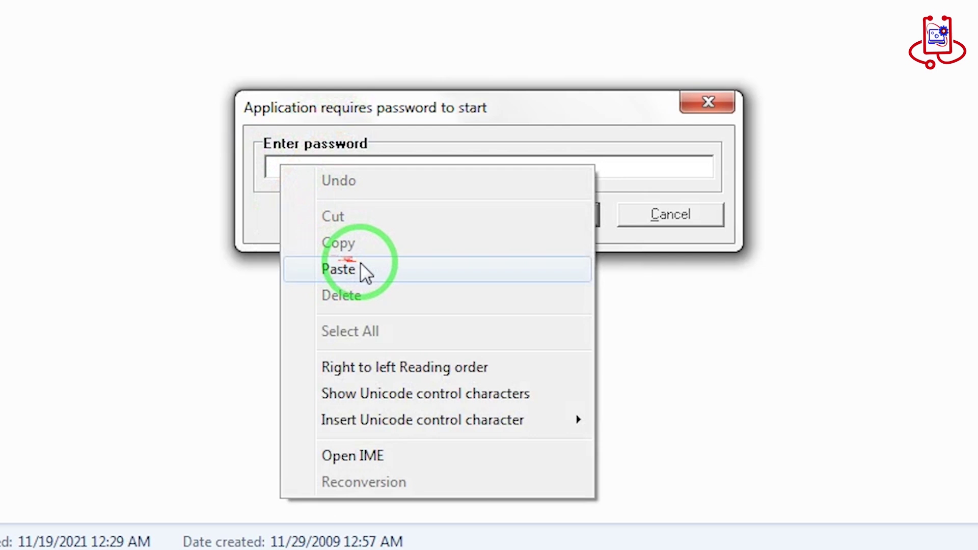
pyautogui.click(336, 269)
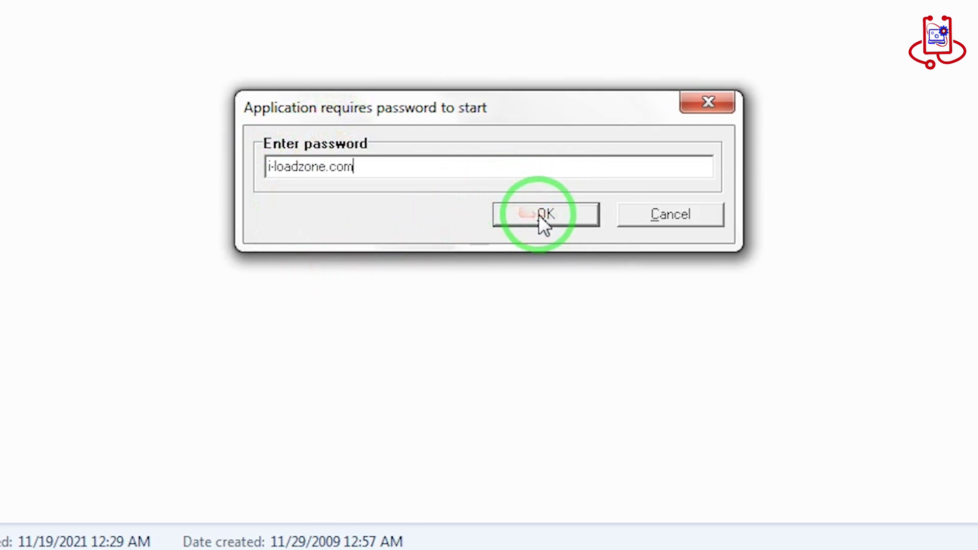
pyautogui.click(558, 214)
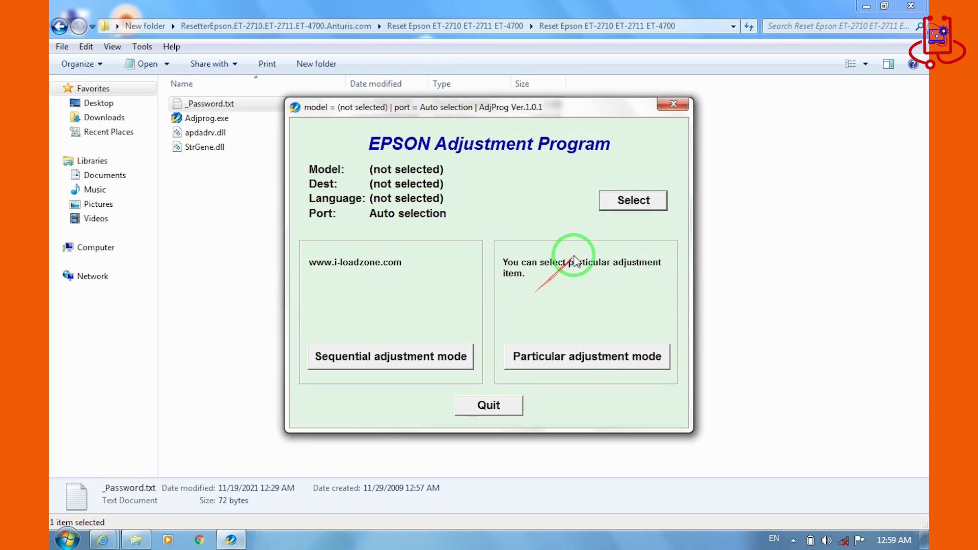
# Step: Open the model selection dialog and set the port to USB005 (ET-4700 Series)
pyautogui.click(626, 208)
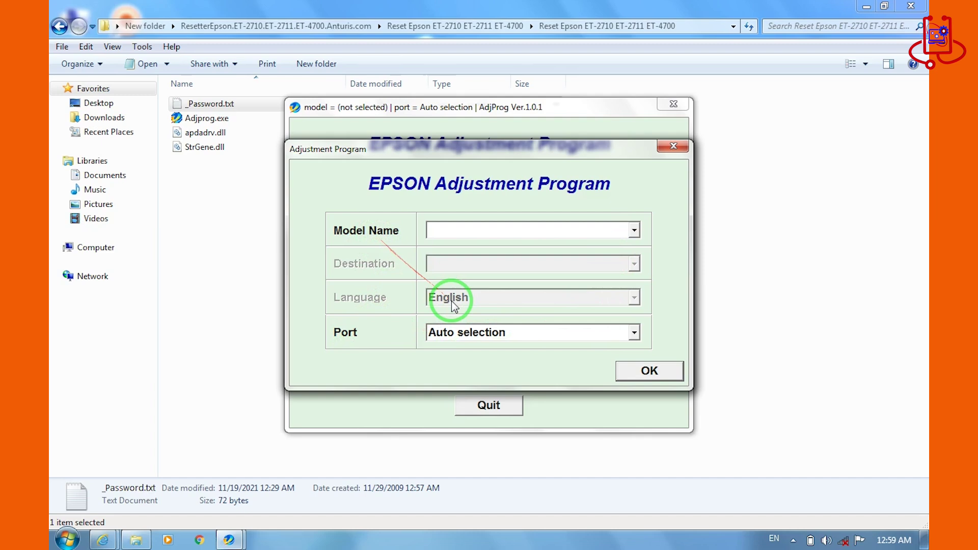
pyautogui.click(634, 332)
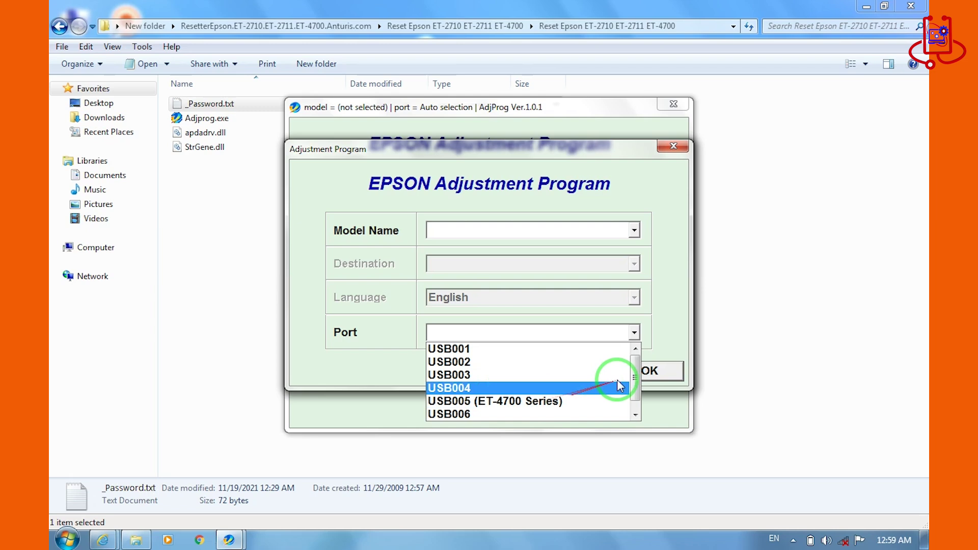
pyautogui.moveTo(634, 385); pyautogui.dragTo(634, 389)
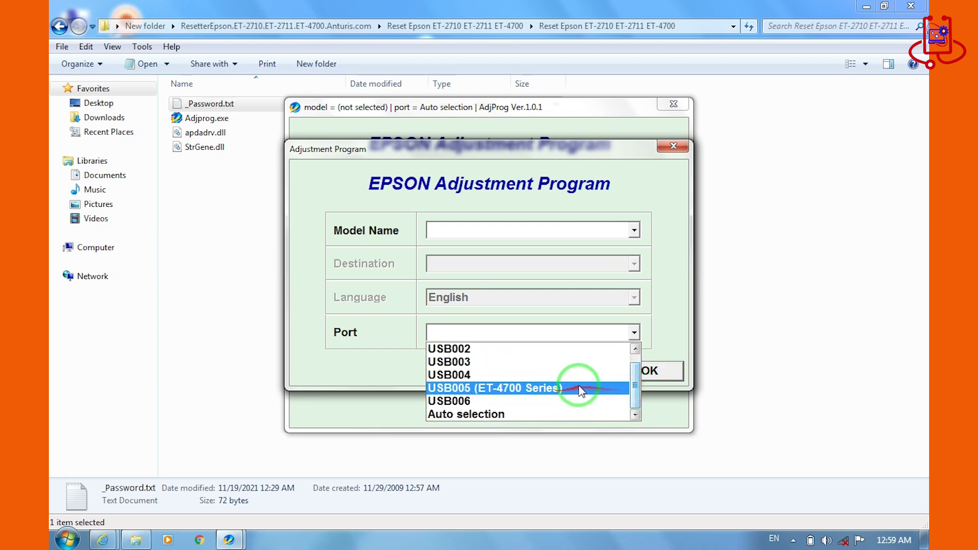
pyautogui.click(544, 392)
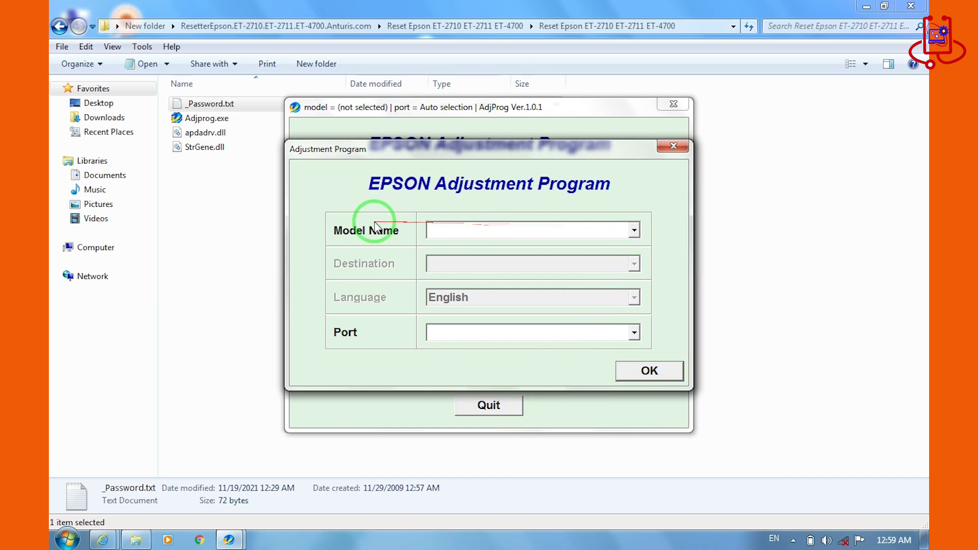
# Step: Choose model ET-4700 and confirm, applying EURO, English and port USB005
pyautogui.click(634, 230)
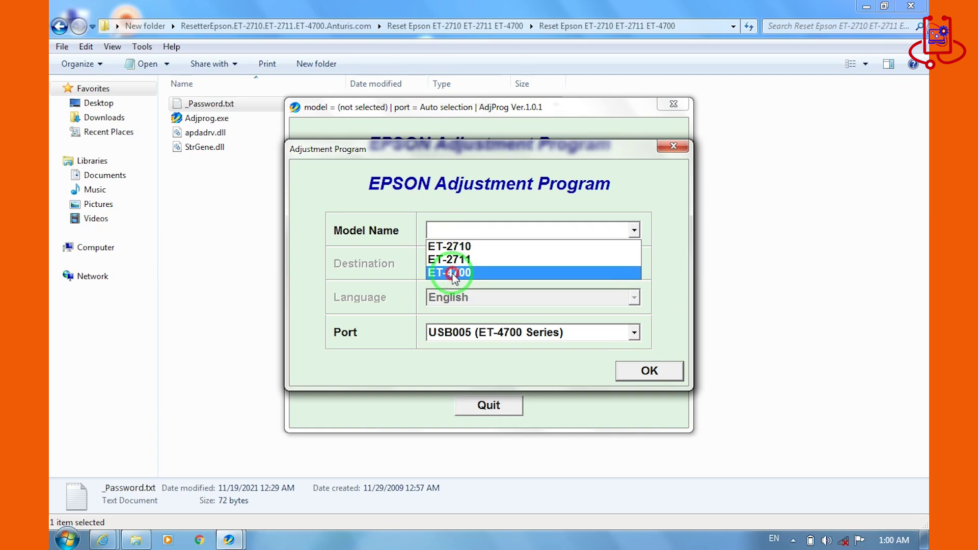
pyautogui.click(452, 273)
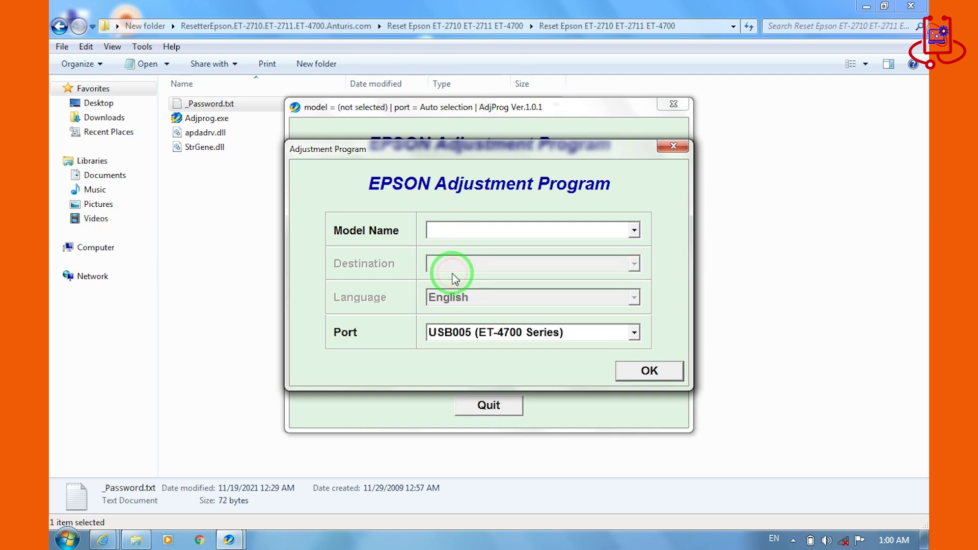
pyautogui.click(645, 373)
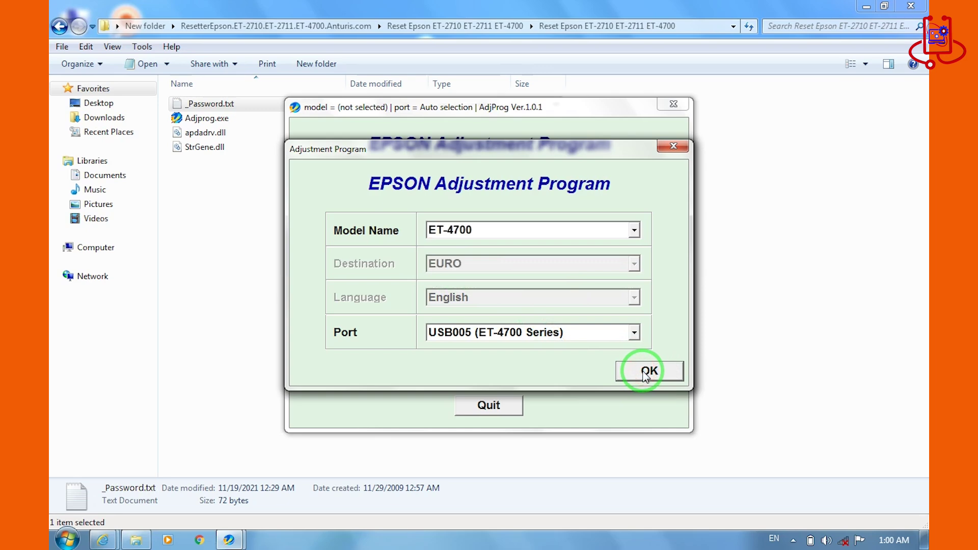
pyautogui.click(645, 372)
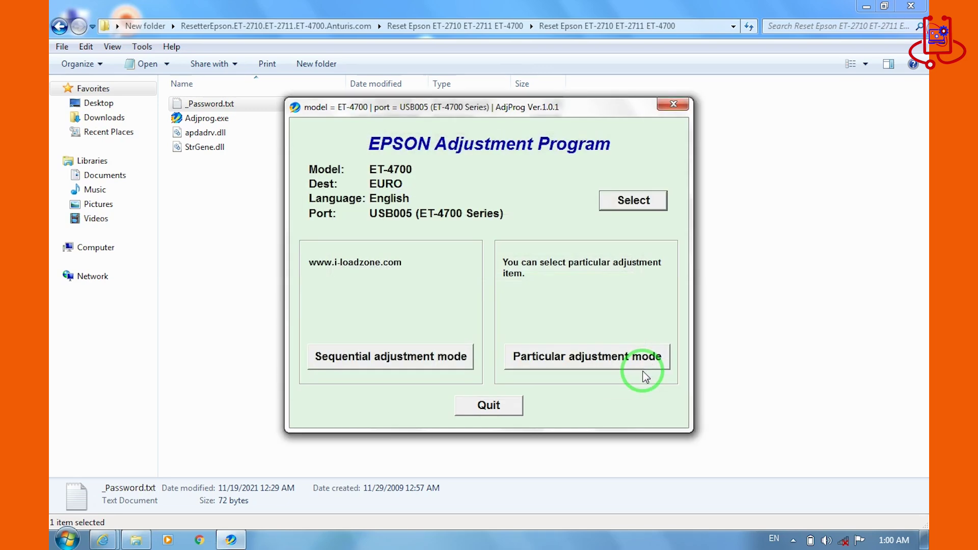
# Step: Open Particular adjustment mode and launch the Waste ink pad counter item
pyautogui.click(591, 358)
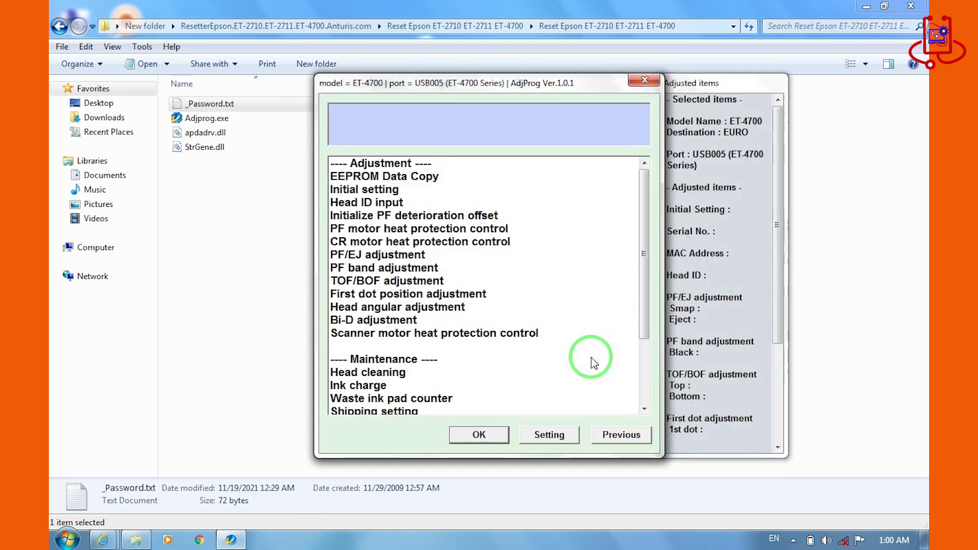
pyautogui.click(383, 164)
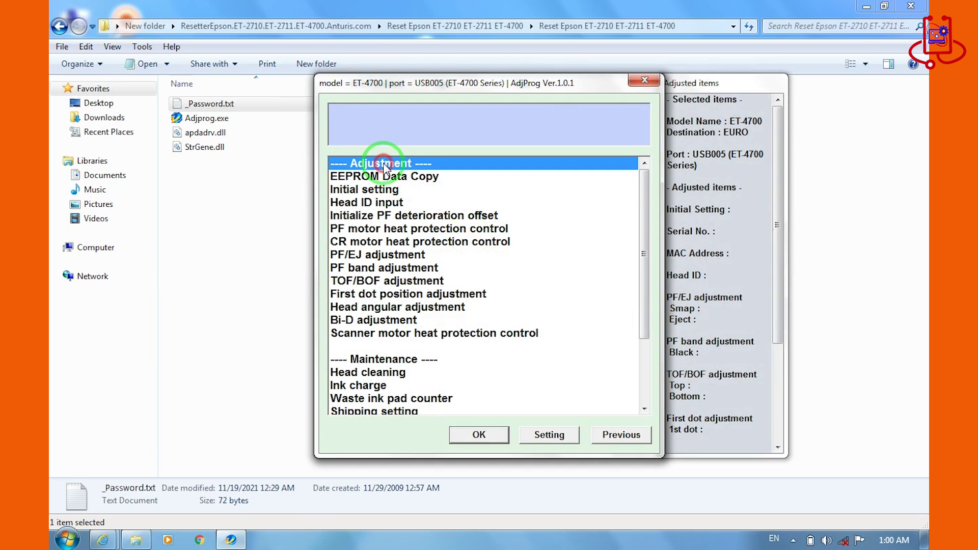
pyautogui.press('Down')
pyautogui.press('Down')
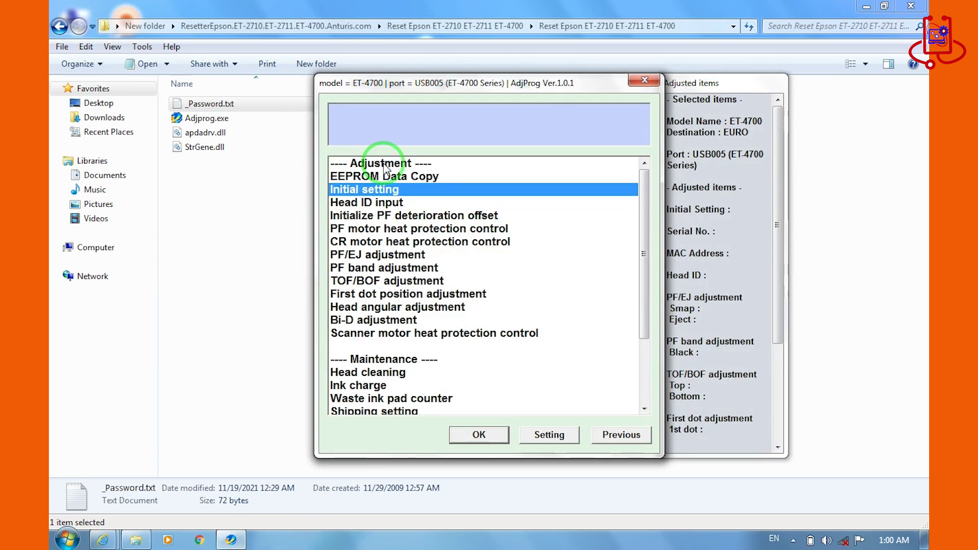
pyautogui.press('Down')
pyautogui.press('Down')
pyautogui.press('Down')
pyautogui.press('Down')
pyautogui.press('Down')
pyautogui.press('Down')
pyautogui.press('Down')
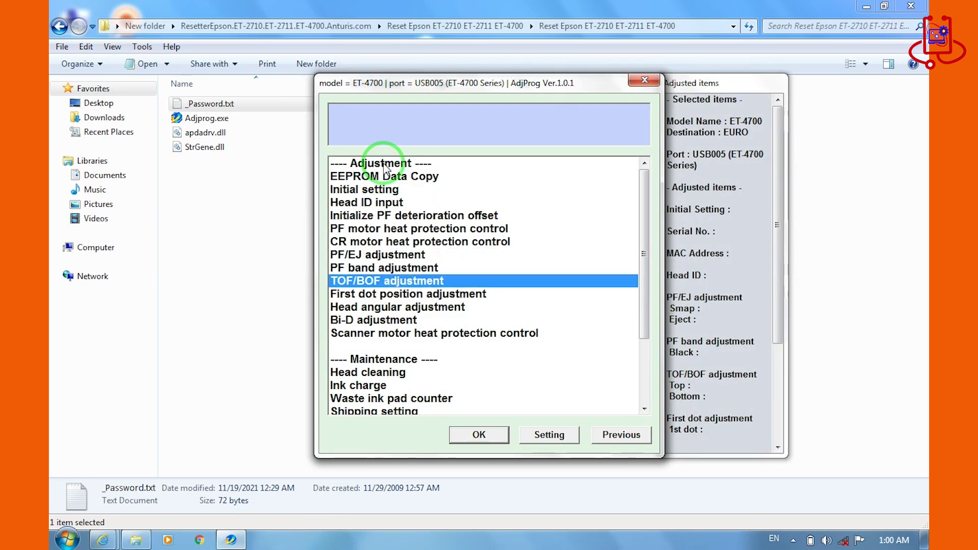
pyautogui.press('Down')
pyautogui.press('Down')
pyautogui.press('Down')
pyautogui.press('Down')
pyautogui.press('Down')
pyautogui.press('Down')
pyautogui.press('Down')
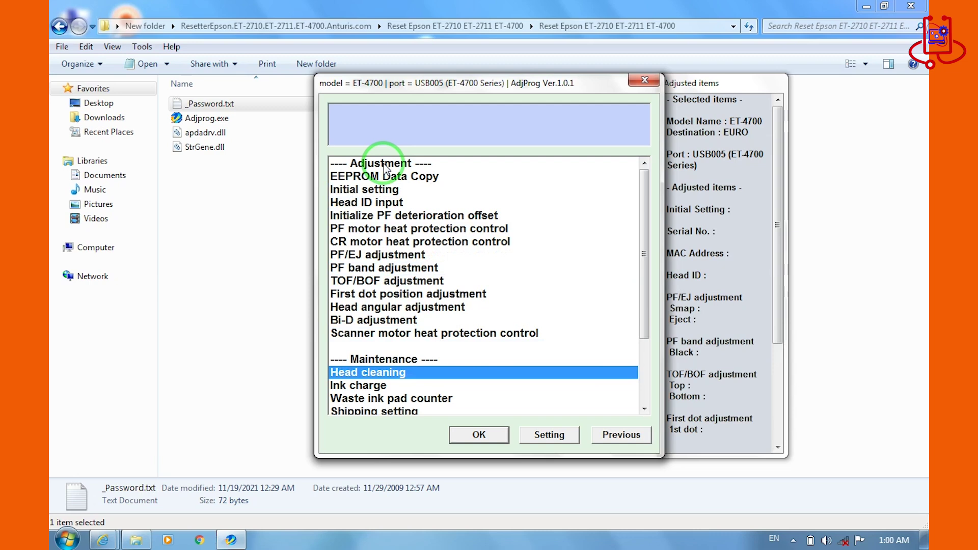
pyautogui.press('Down')
pyautogui.press('Down')
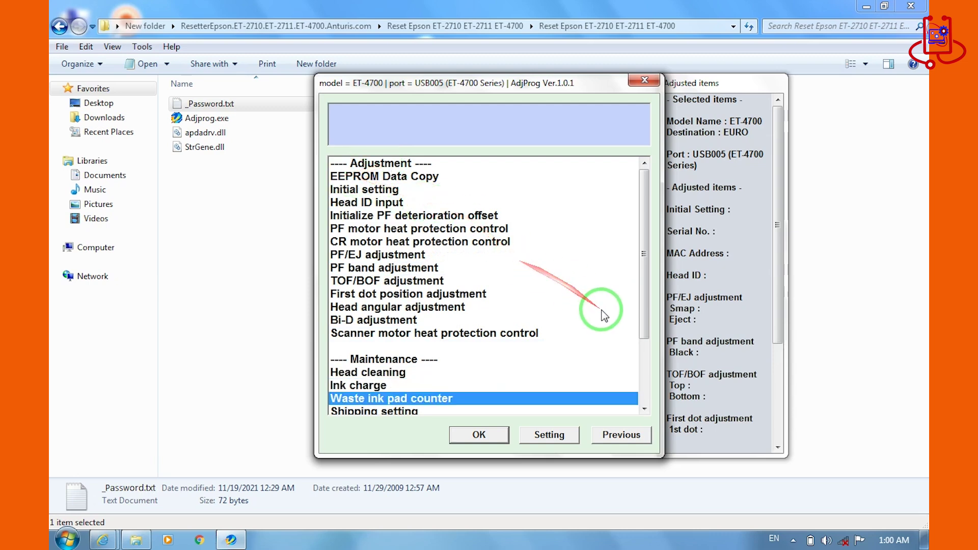
pyautogui.moveTo(643, 326); pyautogui.dragTo(633, 394)
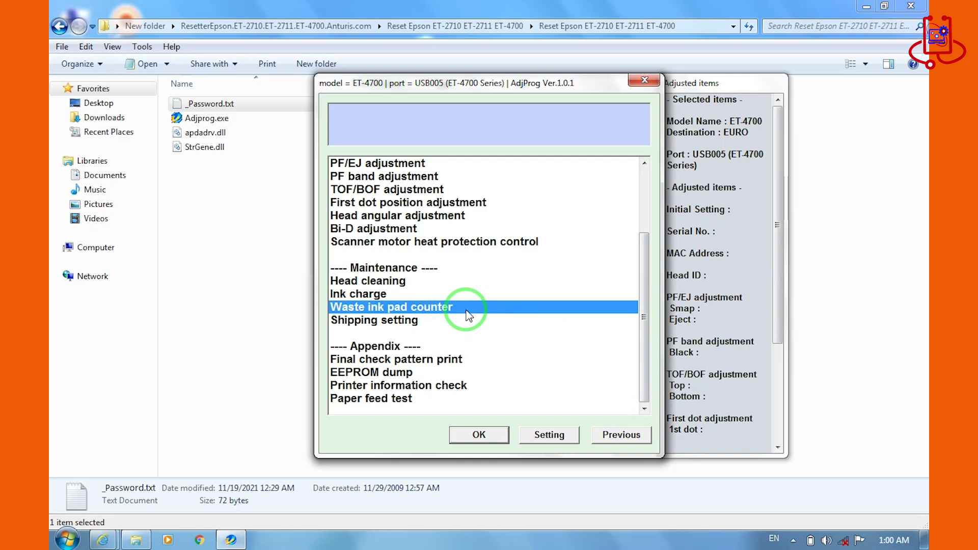
pyautogui.click(468, 438)
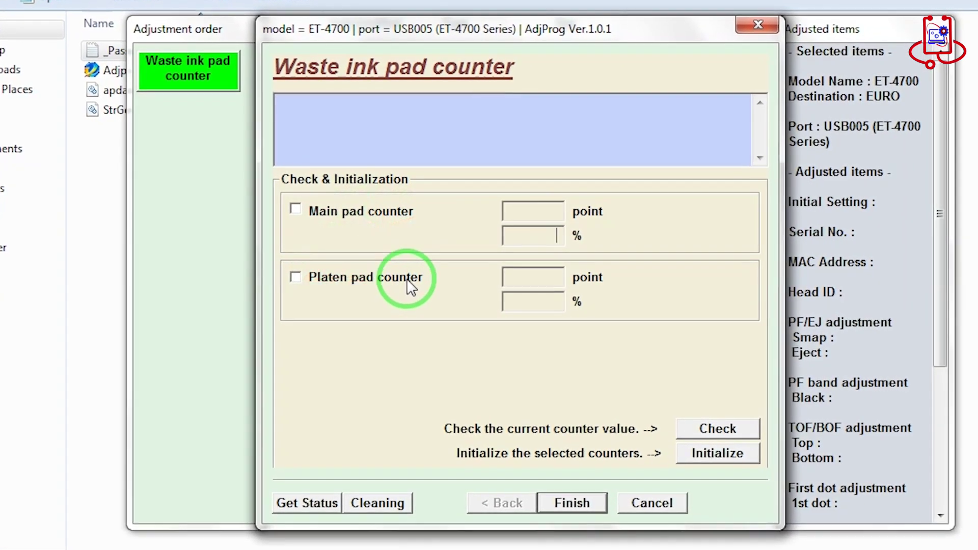
# Step: Tick Main and Platen pad counters, check their values, then start initialization
pyautogui.click(296, 209)
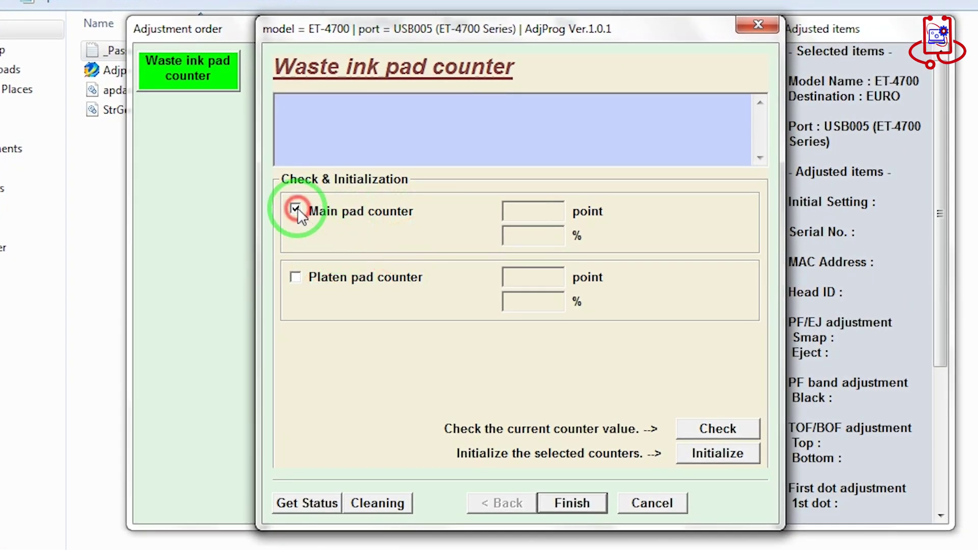
pyautogui.click(296, 278)
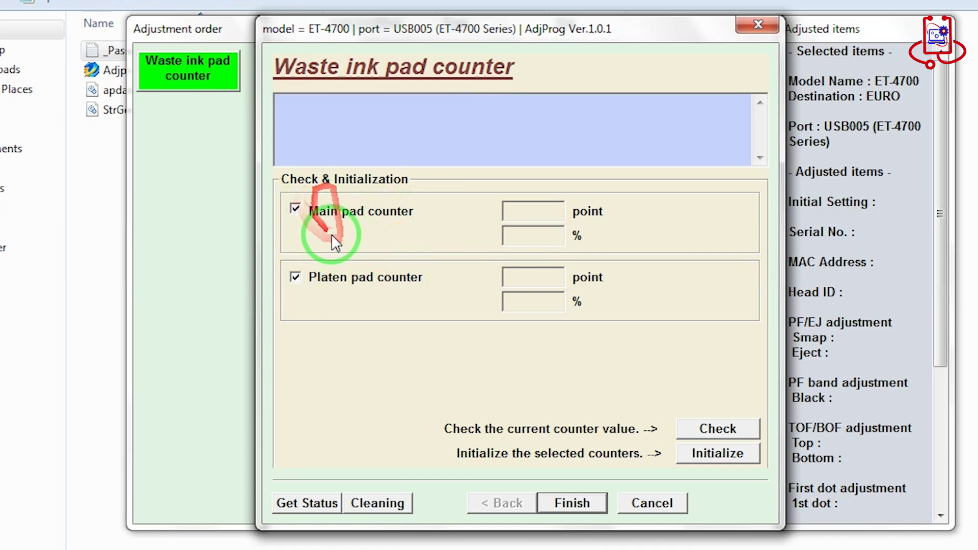
pyautogui.click(716, 428)
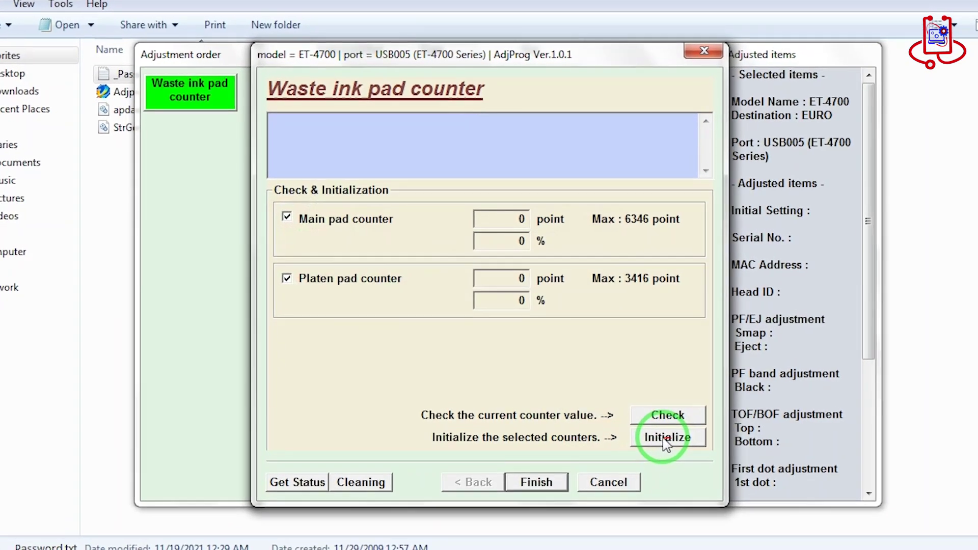
pyautogui.click(665, 445)
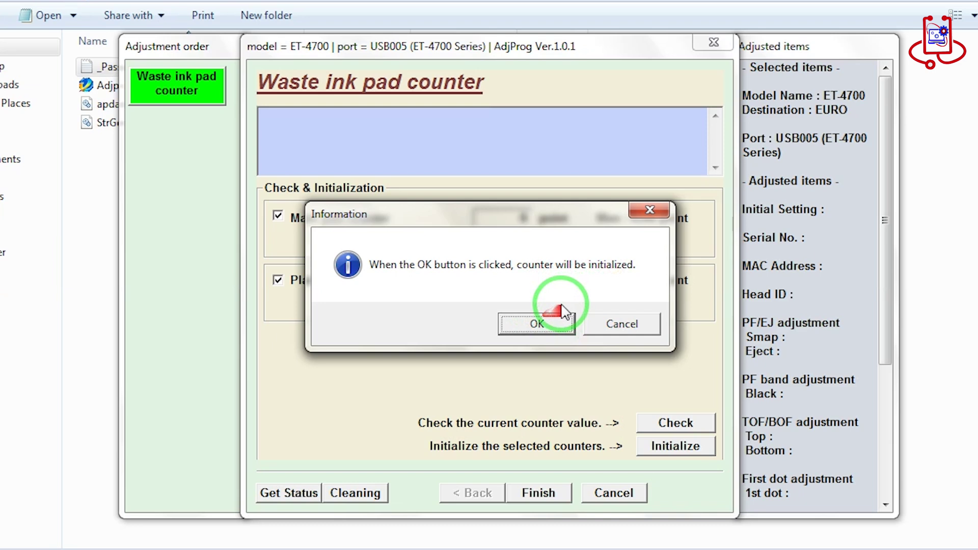
# Step: Confirm the counter initialization so the 'Please turn off the printer' message appears
pyautogui.click(535, 326)
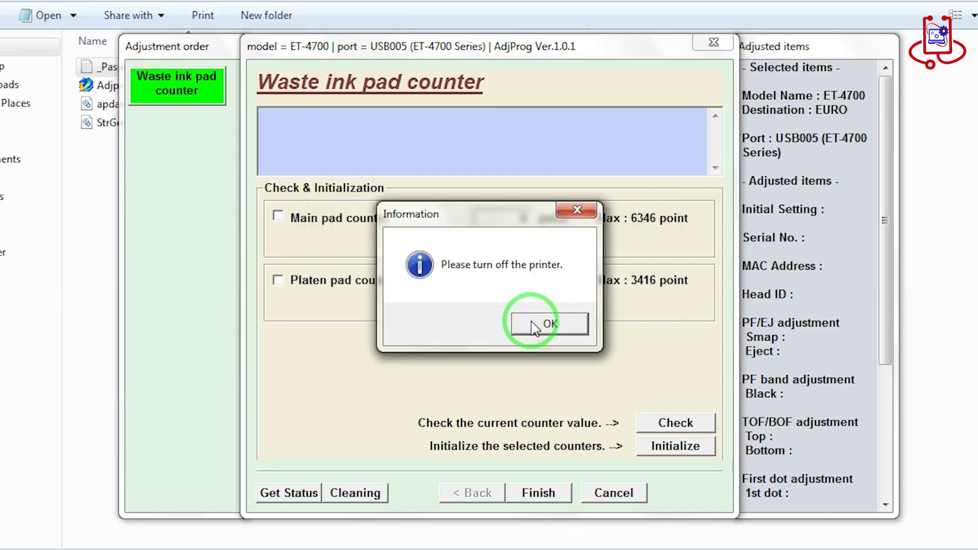